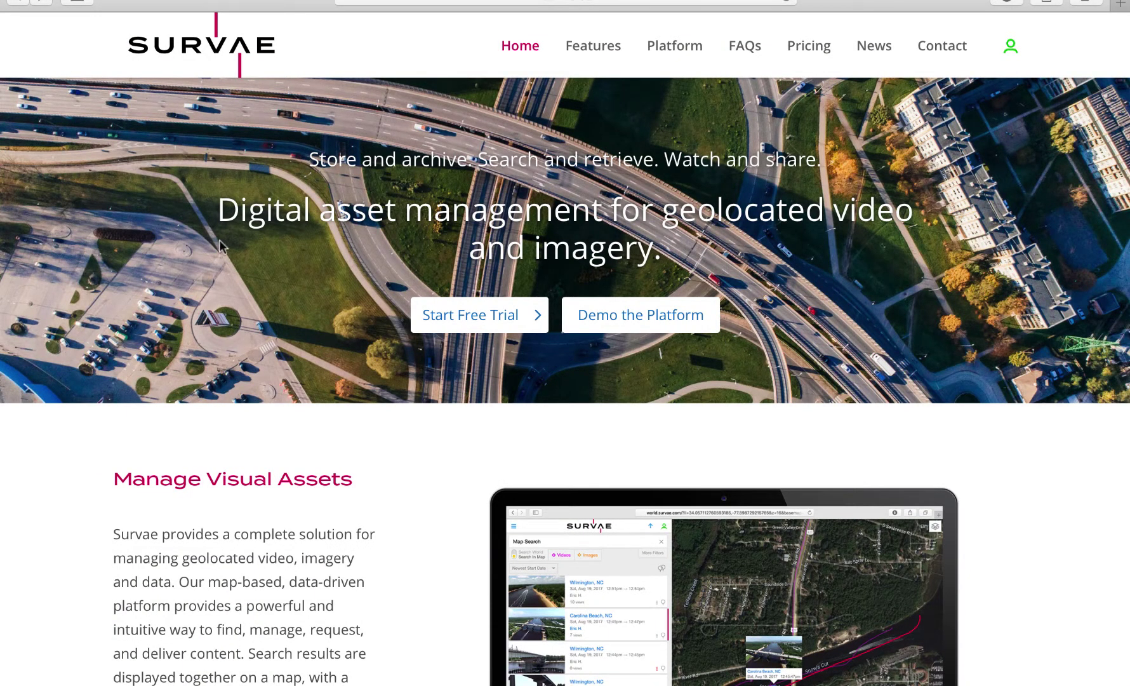
Review the Pro ($75), Organization ($150) and Enterprise ($350) monthly plans, then close the pricing window.
{"action": "scroll", "coordinate": [403, 353], "scroll_direction": "down", "scroll_amount": 10}
{"action": "scroll", "coordinate": [404, 365], "scroll_direction": "up", "scroll_amount": 10}
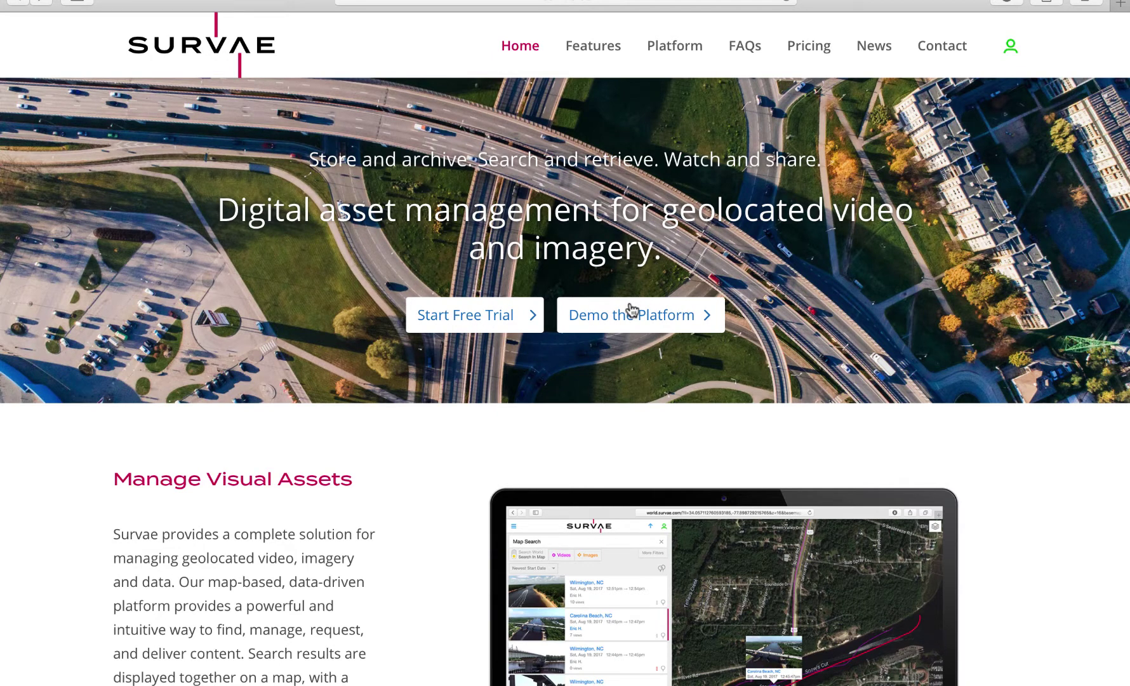
{"action": "left_click", "coordinate": [815, 56]}
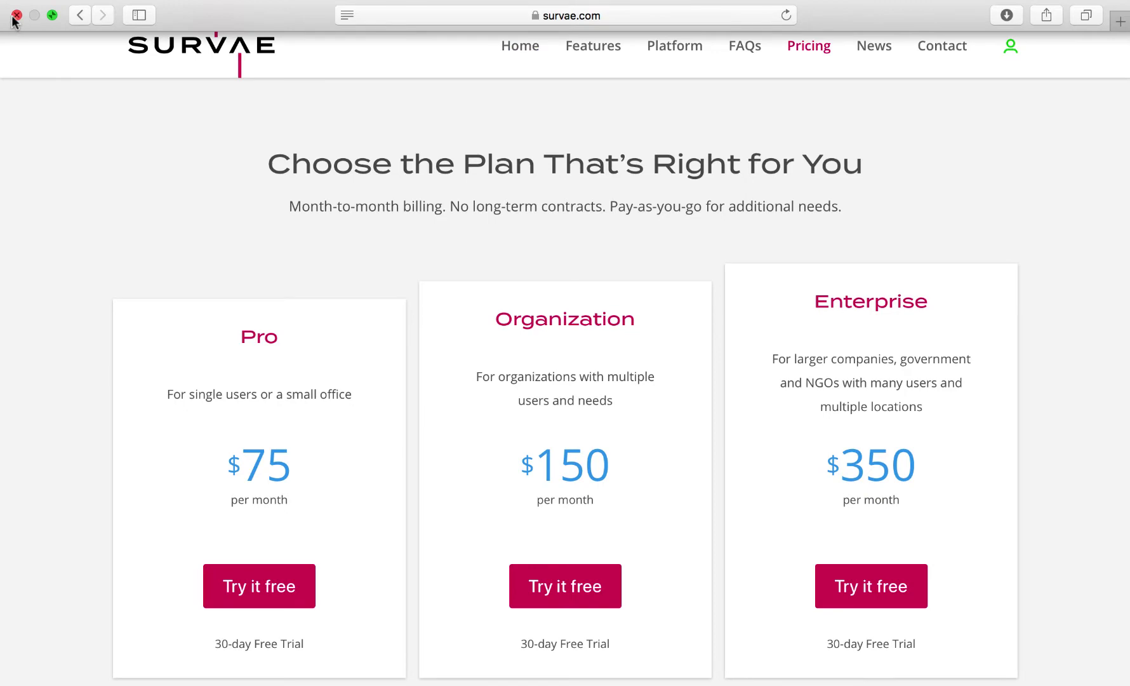
{"action": "left_click", "coordinate": [14, 16]}
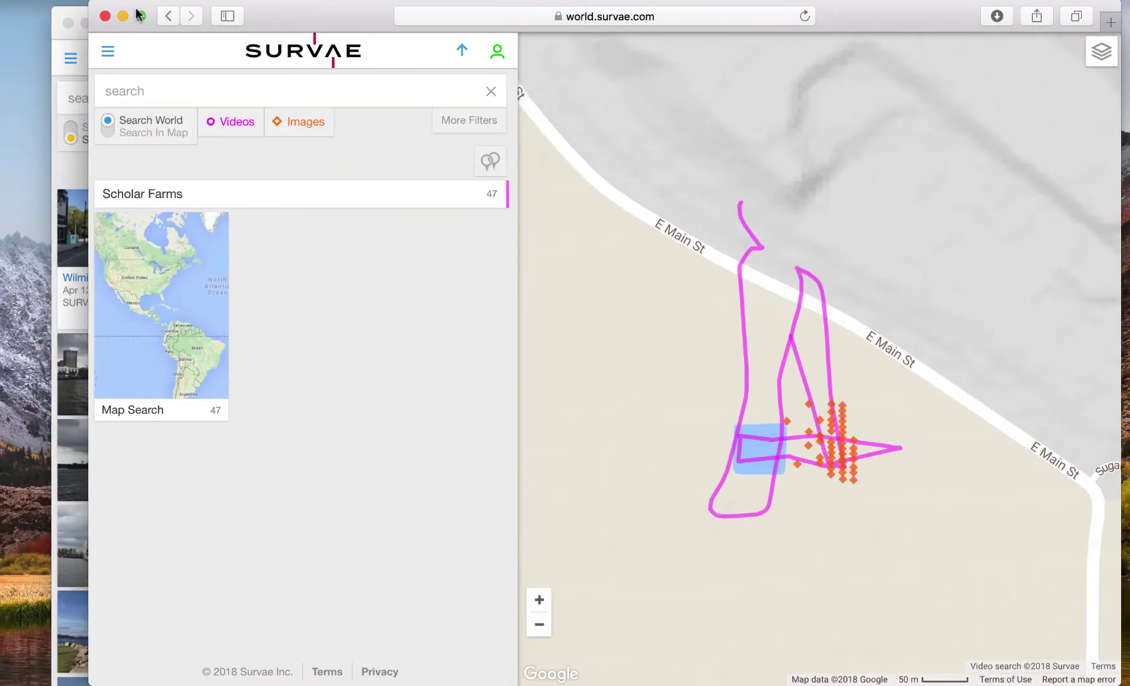
Make the map search window full screen and switch the base map to Google Satellite.
{"action": "left_click", "coordinate": [139, 15]}
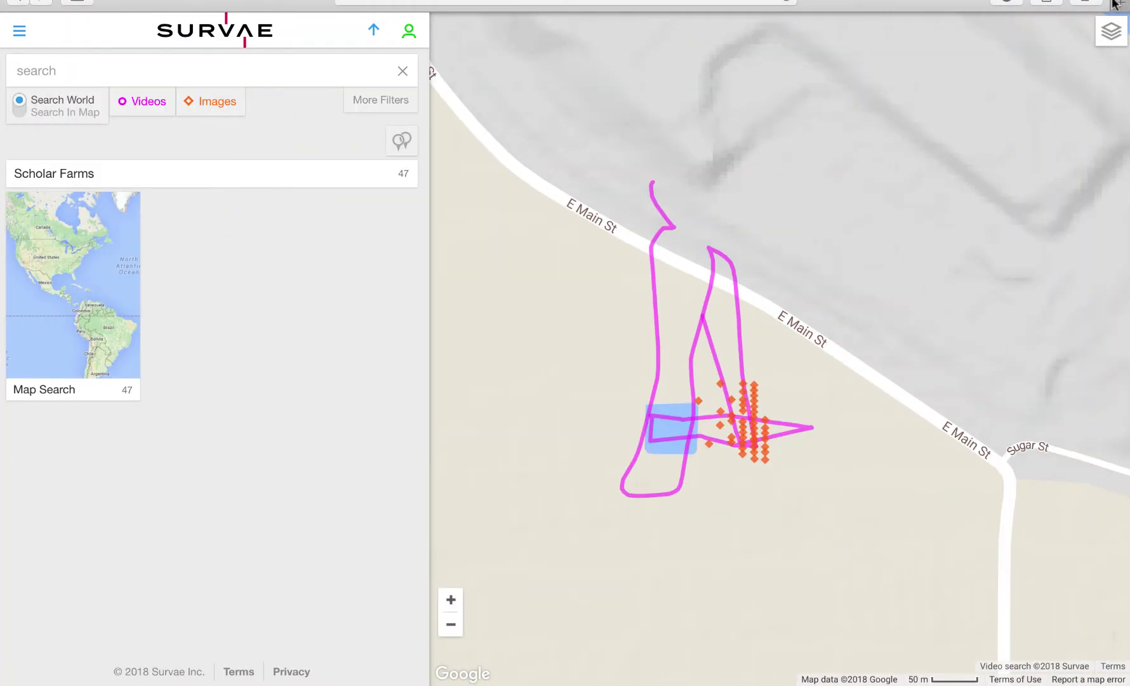
{"action": "left_click", "coordinate": [1112, 30]}
{"action": "left_click", "coordinate": [842, 199]}
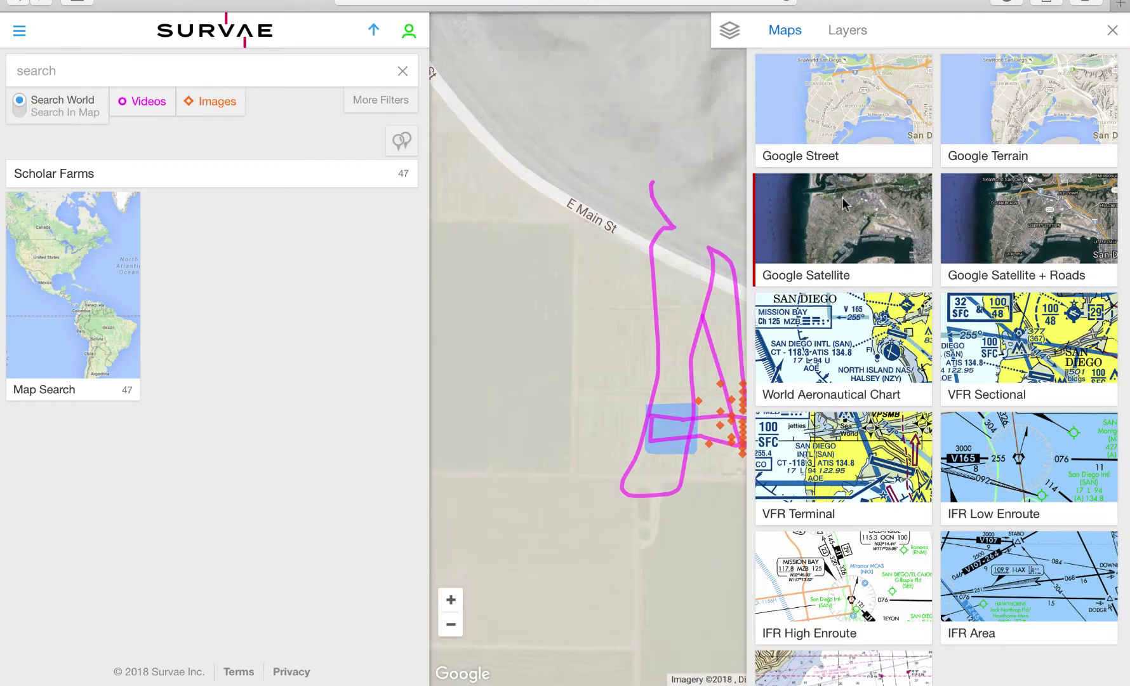
{"action": "left_click", "coordinate": [1110, 31]}
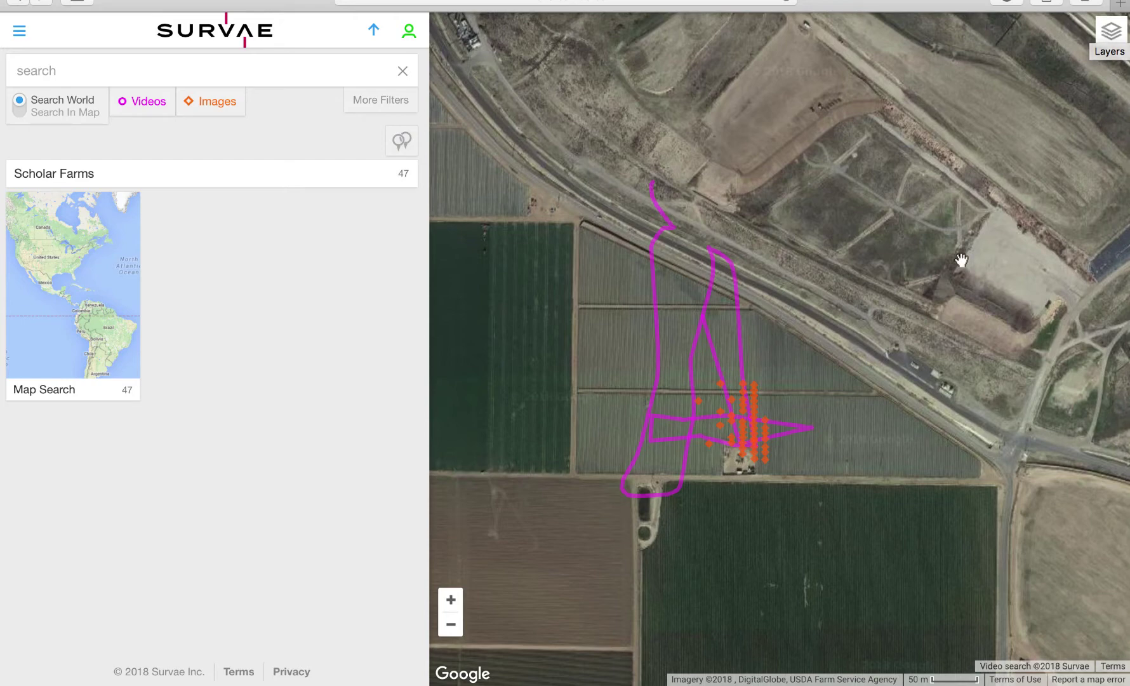
Toggle the Videos and Images filters off and on, then list results within the visible map area.
{"action": "left_click", "coordinate": [138, 108]}
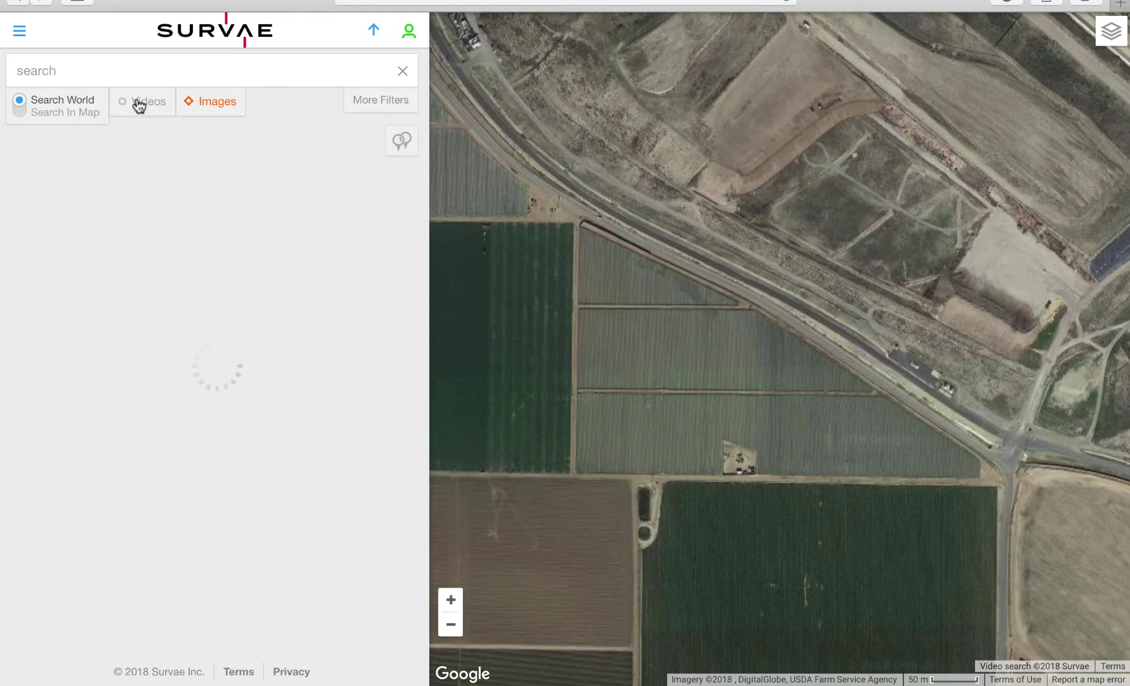
{"action": "left_click", "coordinate": [214, 112]}
{"action": "left_click", "coordinate": [214, 112]}
{"action": "left_click", "coordinate": [140, 110]}
{"action": "left_click", "coordinate": [68, 280]}
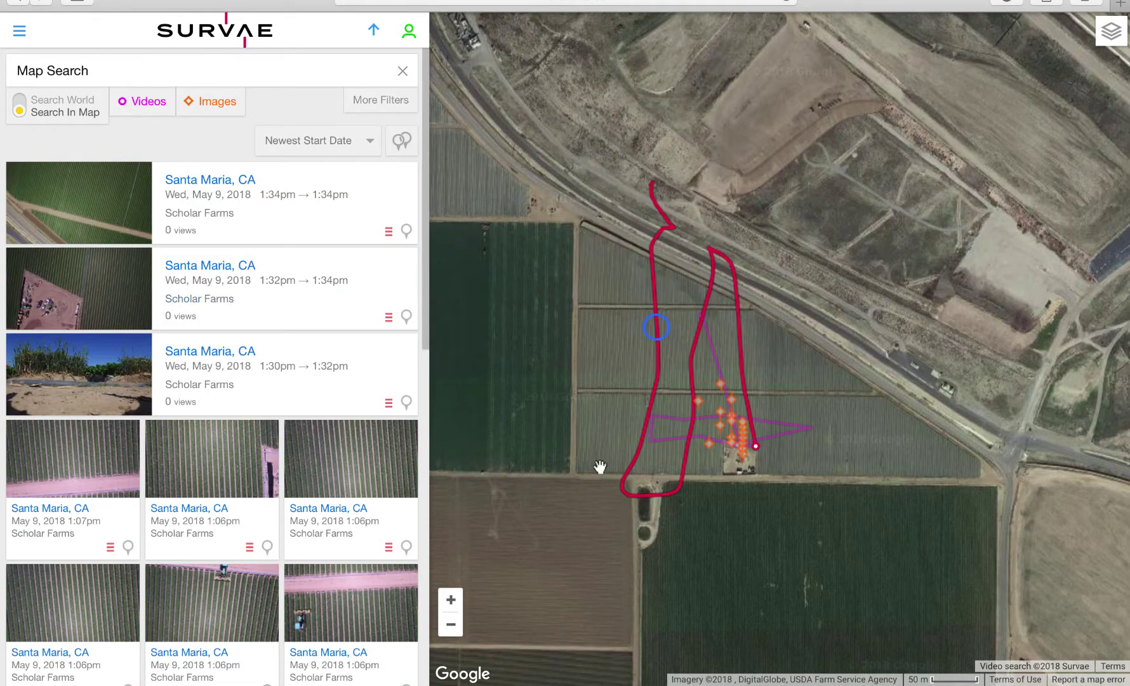
{"action": "mouse_move", "coordinate": [743, 461]}
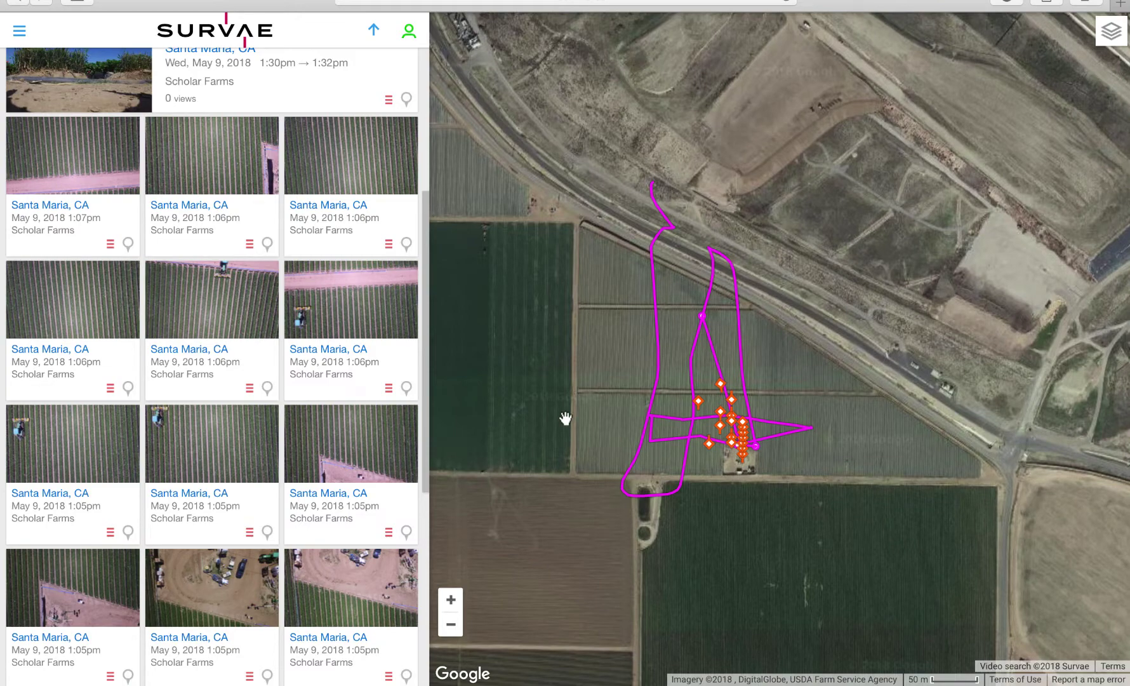
{"action": "scroll", "coordinate": [169, 212], "scroll_direction": "up", "scroll_amount": 5}
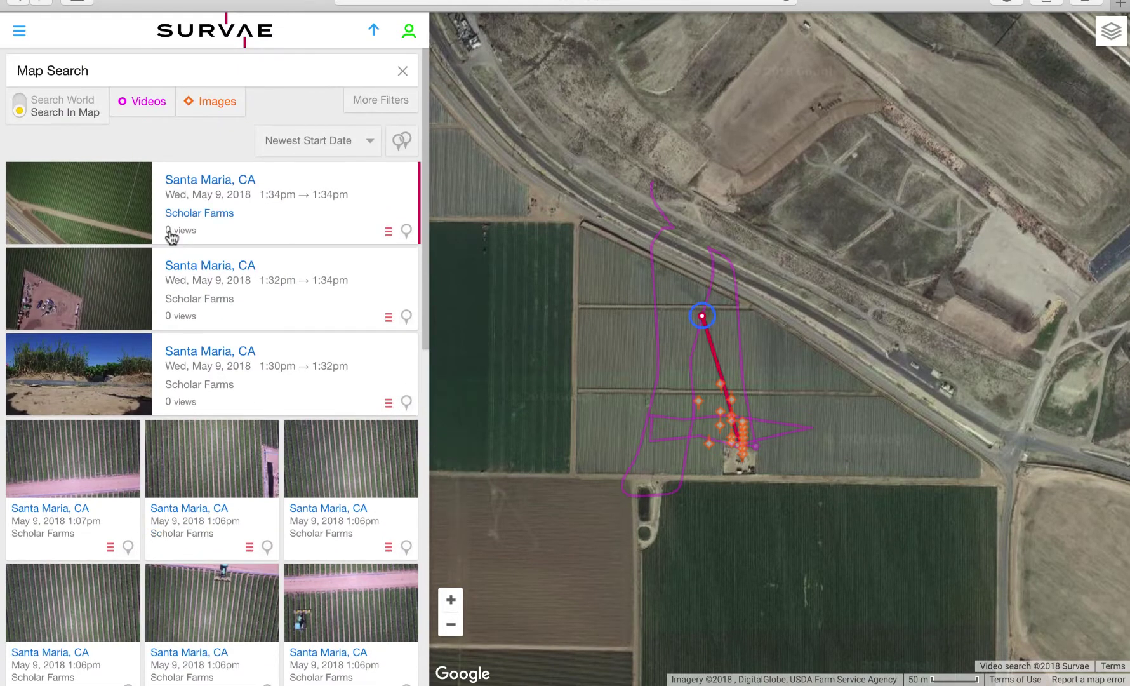
{"action": "left_click", "coordinate": [373, 32]}
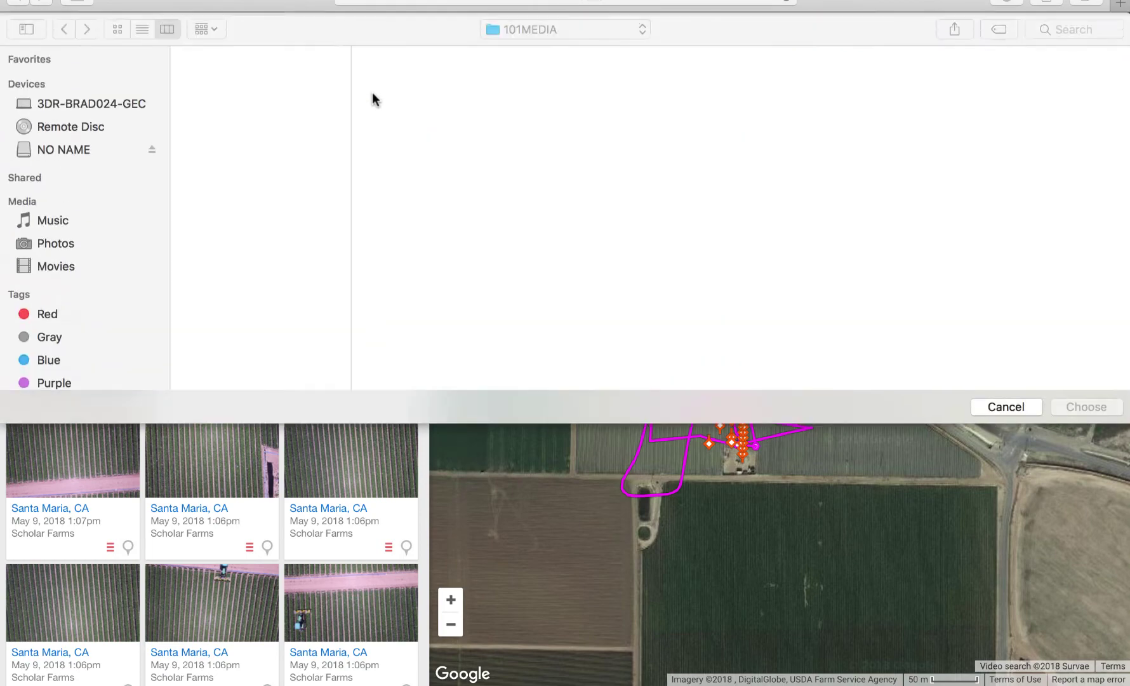
{"action": "left_click", "coordinate": [1008, 407]}
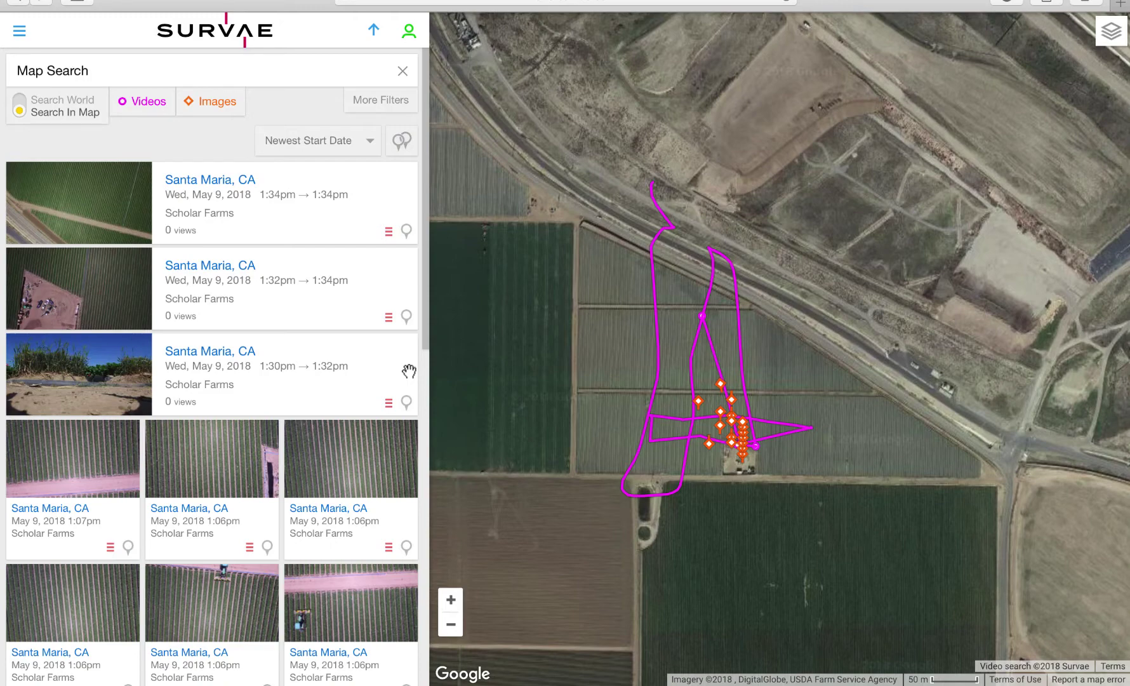
{"action": "mouse_move", "coordinate": [56, 240]}
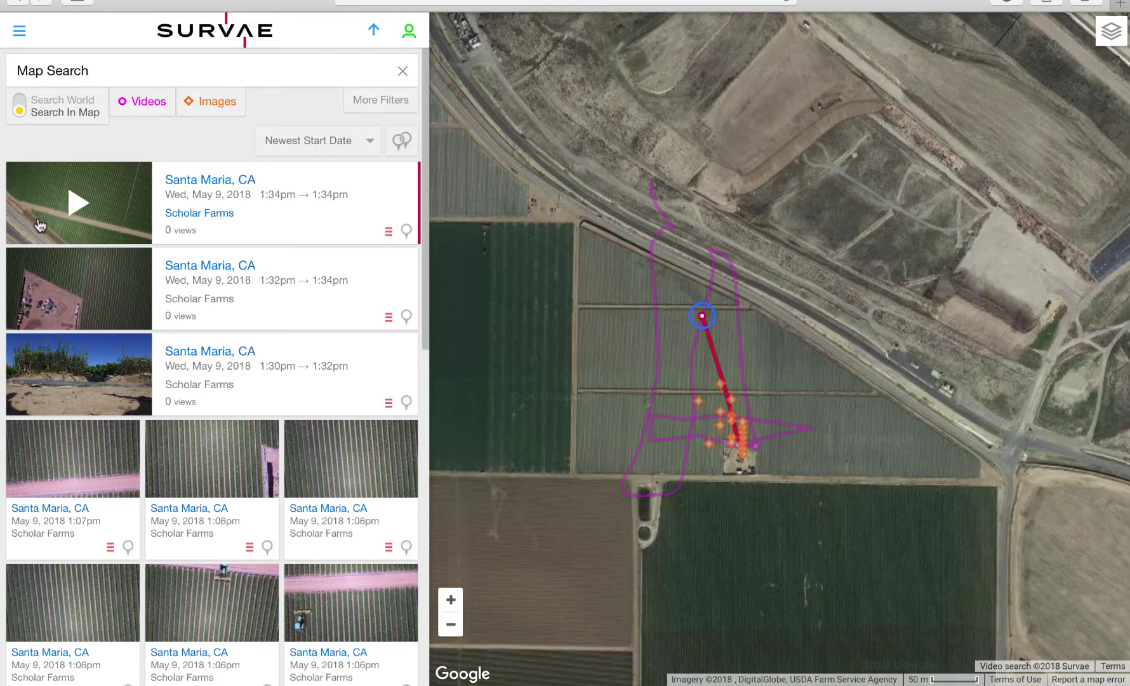
Open the first Santa Maria drone video, pause it, and zoom the side map.
{"action": "left_click", "coordinate": [40, 225]}
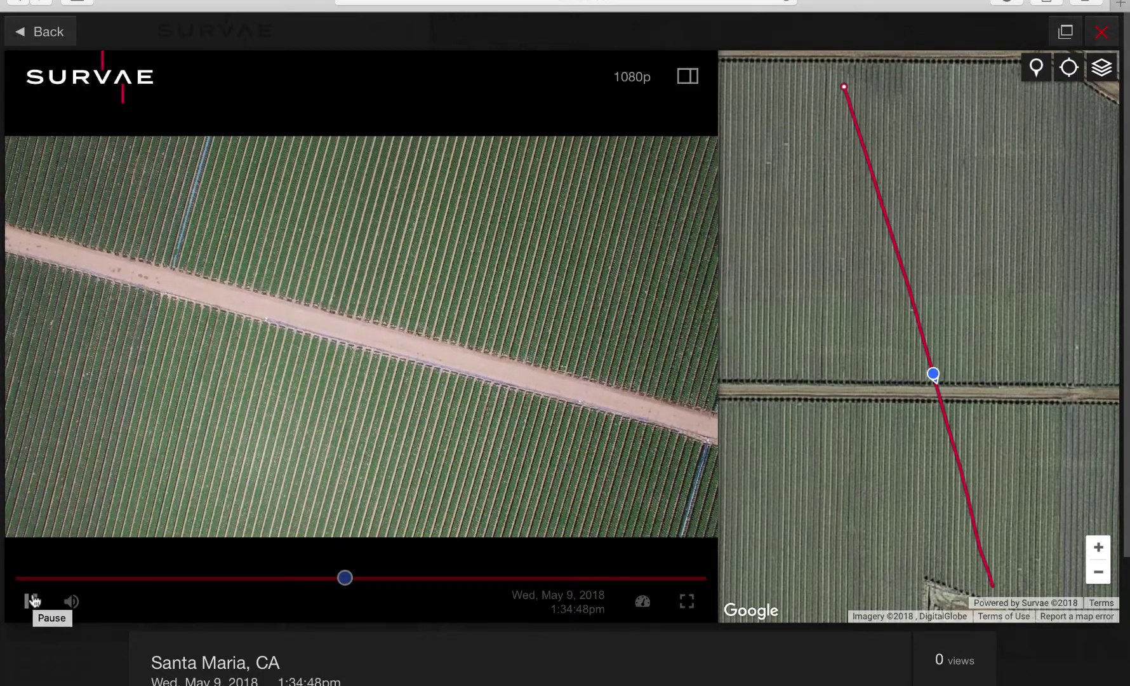
{"action": "left_click", "coordinate": [33, 601]}
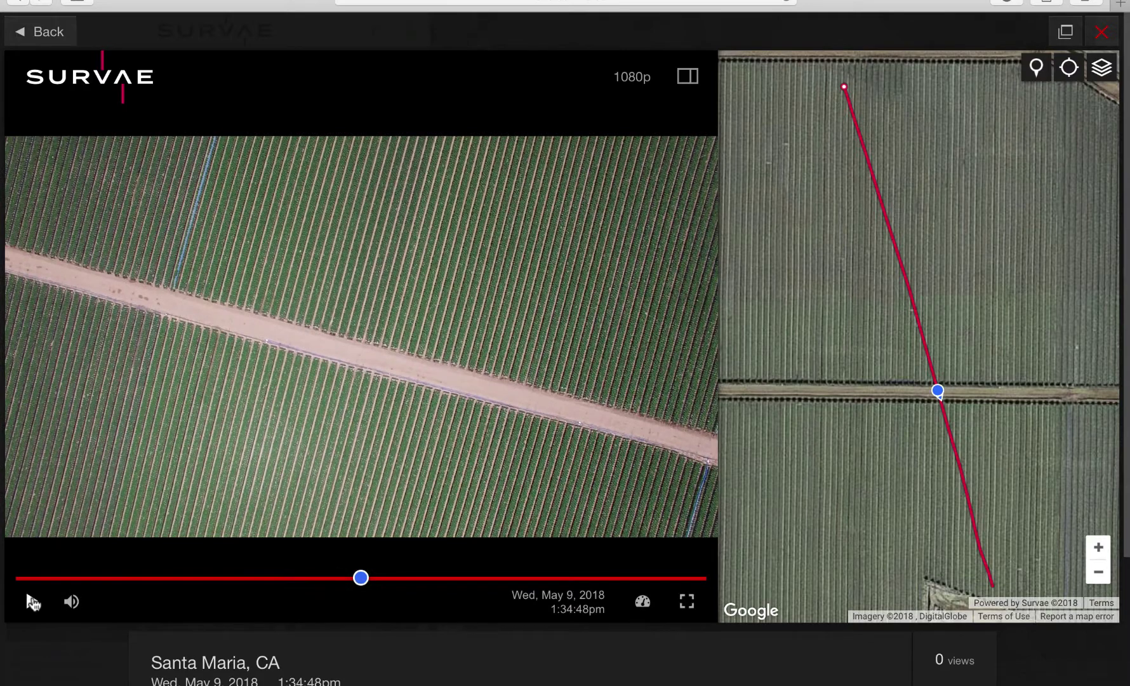
{"action": "scroll", "coordinate": [916, 445], "scroll_direction": "down", "scroll_amount": 3}
{"action": "scroll", "coordinate": [934, 470], "scroll_direction": "up", "scroll_amount": 2}
{"action": "scroll", "coordinate": [939, 476], "scroll_direction": "down", "scroll_amount": 3}
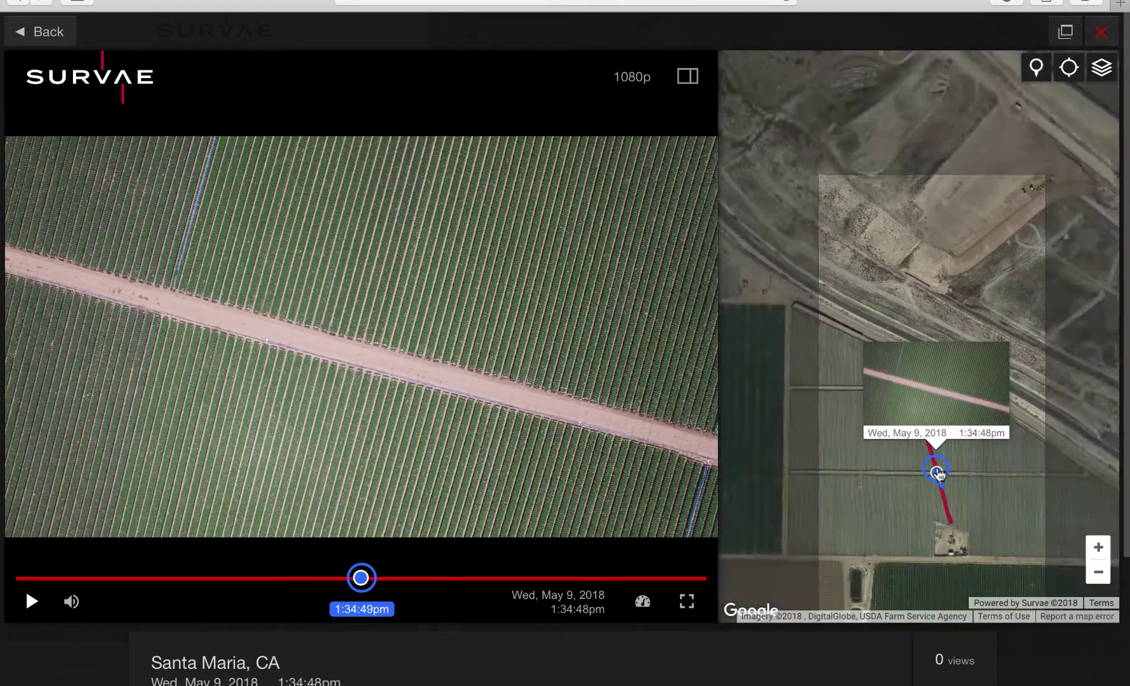
{"action": "scroll", "coordinate": [872, 362], "scroll_direction": "up", "scroll_amount": 4}
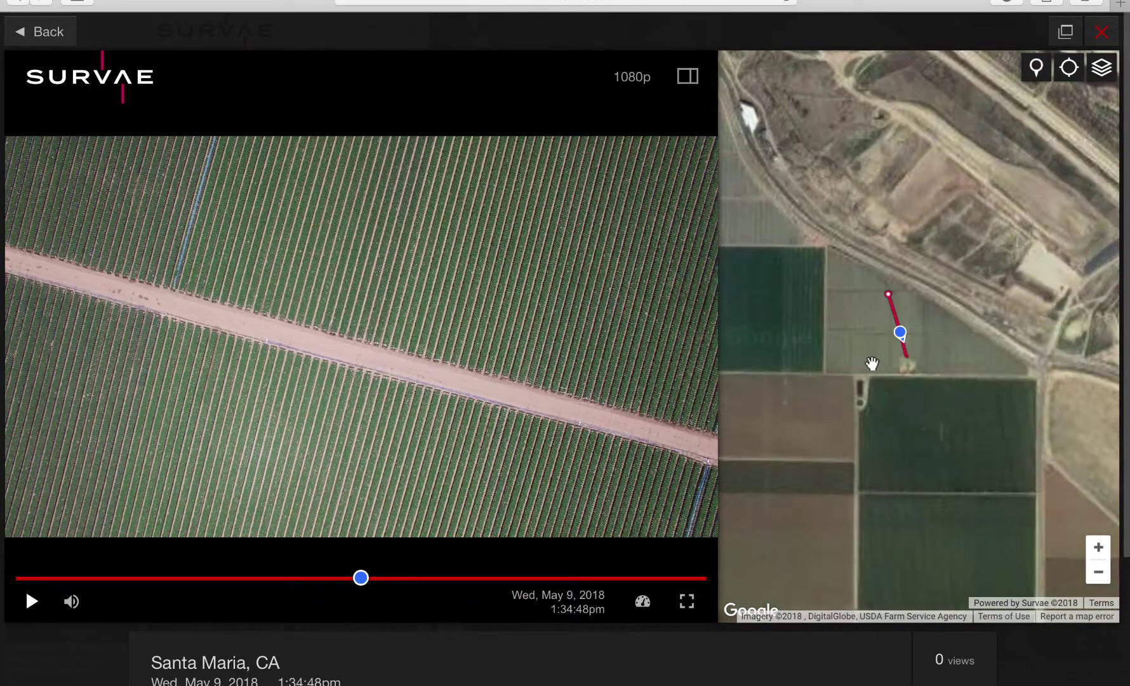
{"action": "scroll", "coordinate": [872, 363], "scroll_direction": "up", "scroll_amount": 2}
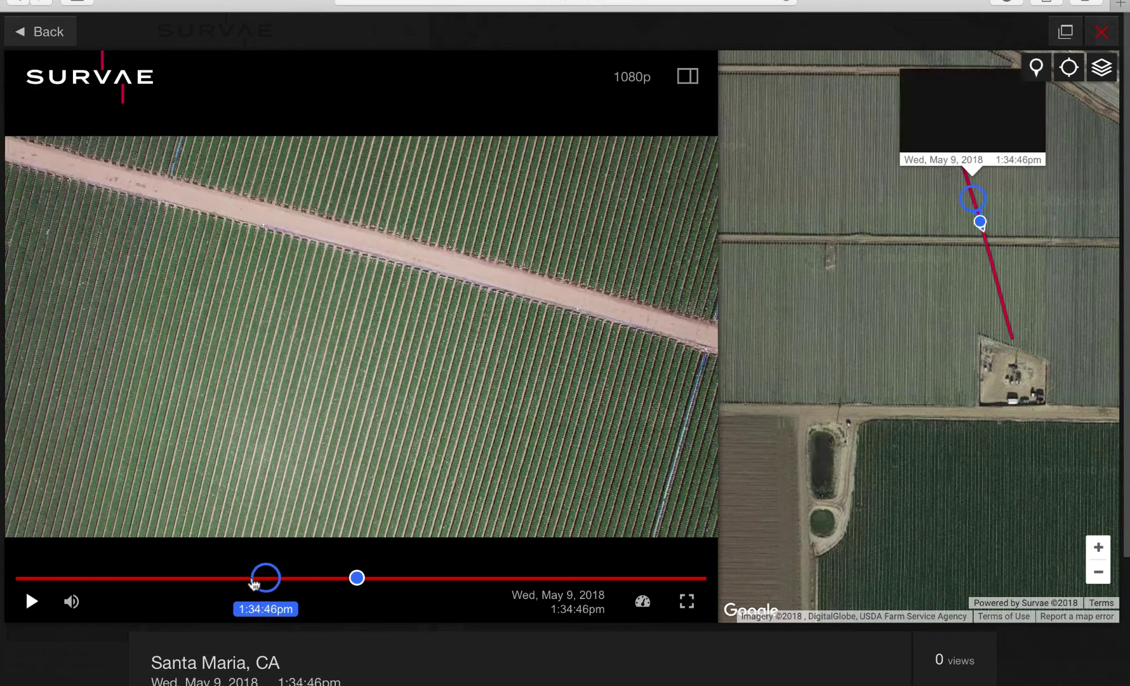
Seek the footage back, then forward to 1:34:49pm, and play from a point on the red track.
{"action": "left_click", "coordinate": [251, 578]}
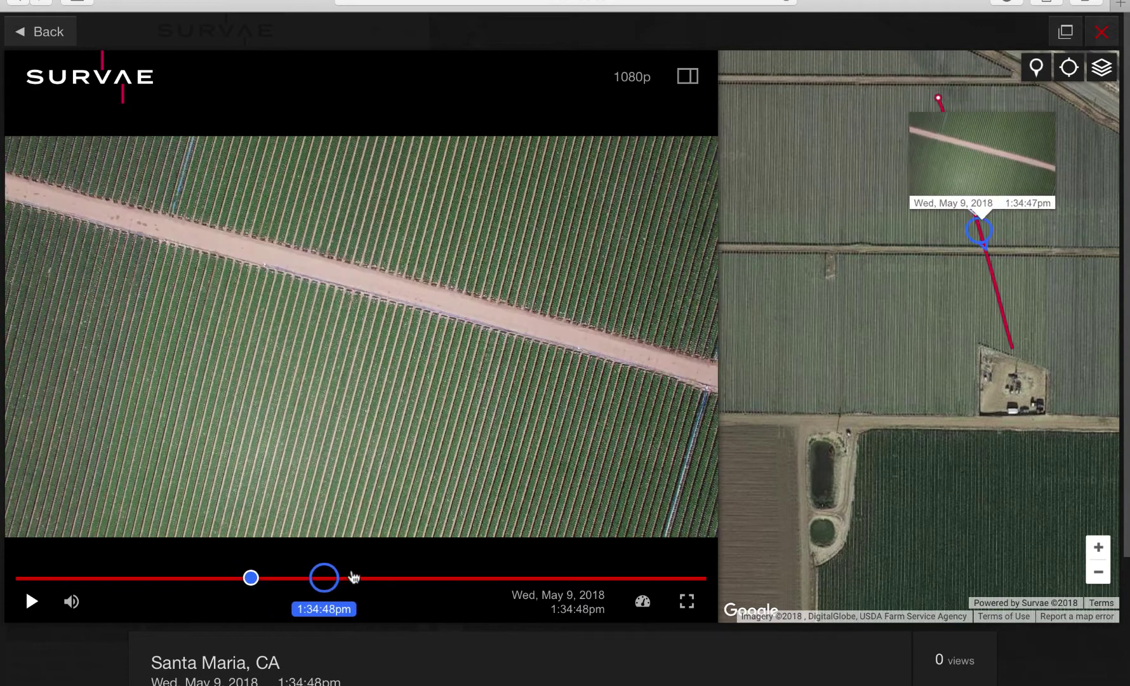
{"action": "left_click", "coordinate": [361, 578]}
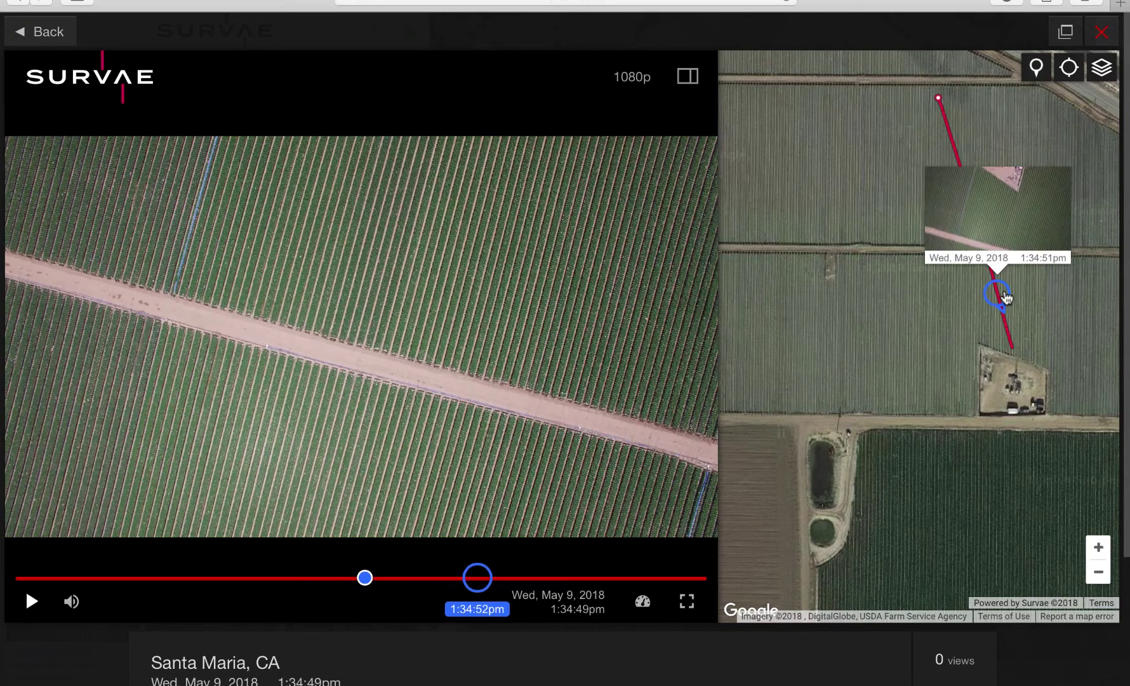
{"action": "left_click", "coordinate": [987, 227]}
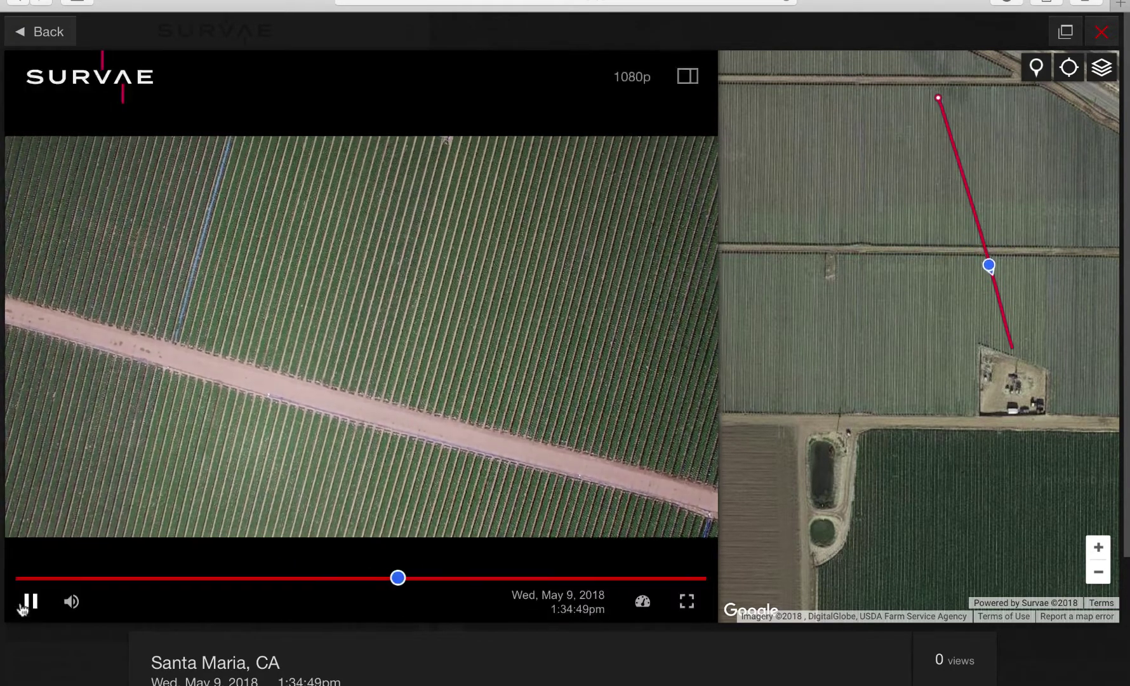
Pause the Santa Maria video and switch to the layout with the map overlaid on the video.
{"action": "left_click", "coordinate": [28, 603]}
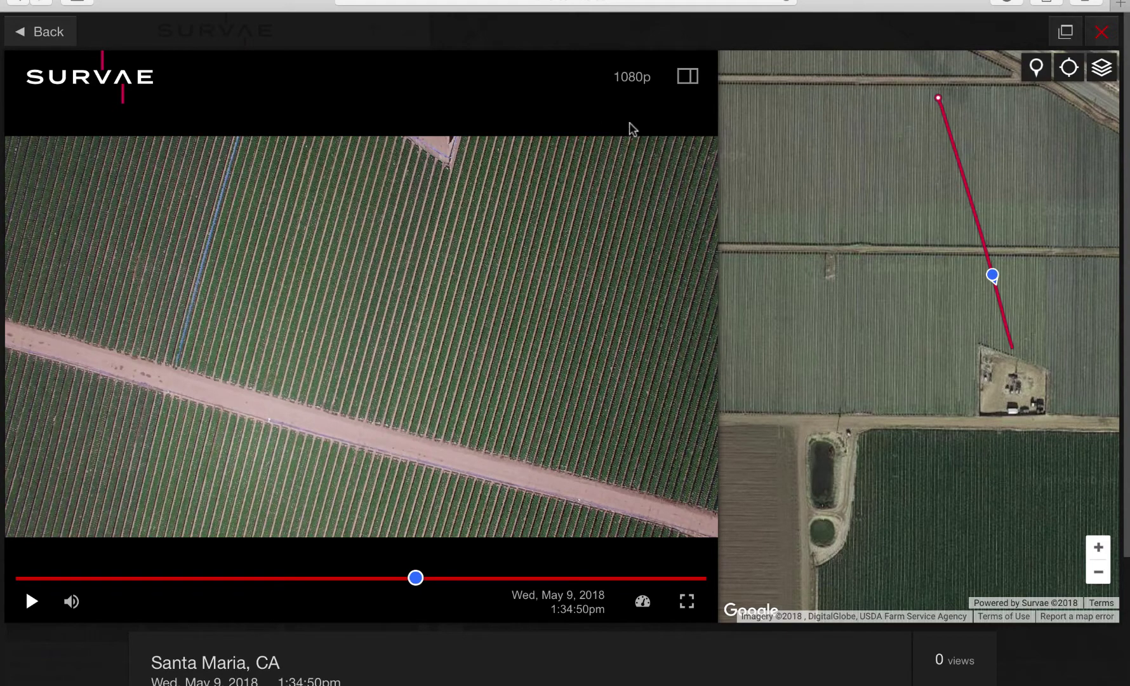
{"action": "left_click", "coordinate": [635, 79]}
{"action": "mouse_move", "coordinate": [698, 78]}
{"action": "left_click", "coordinate": [688, 144]}
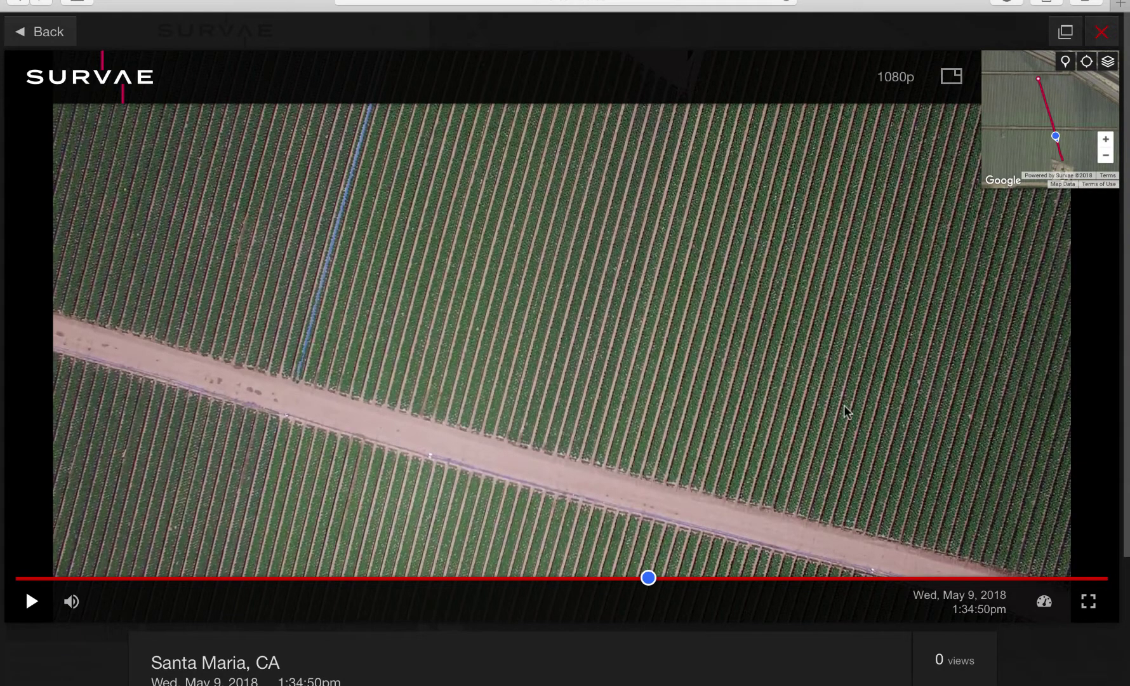
Switch to the video-only layout, then return to the Map Search results.
{"action": "mouse_move", "coordinate": [952, 77]}
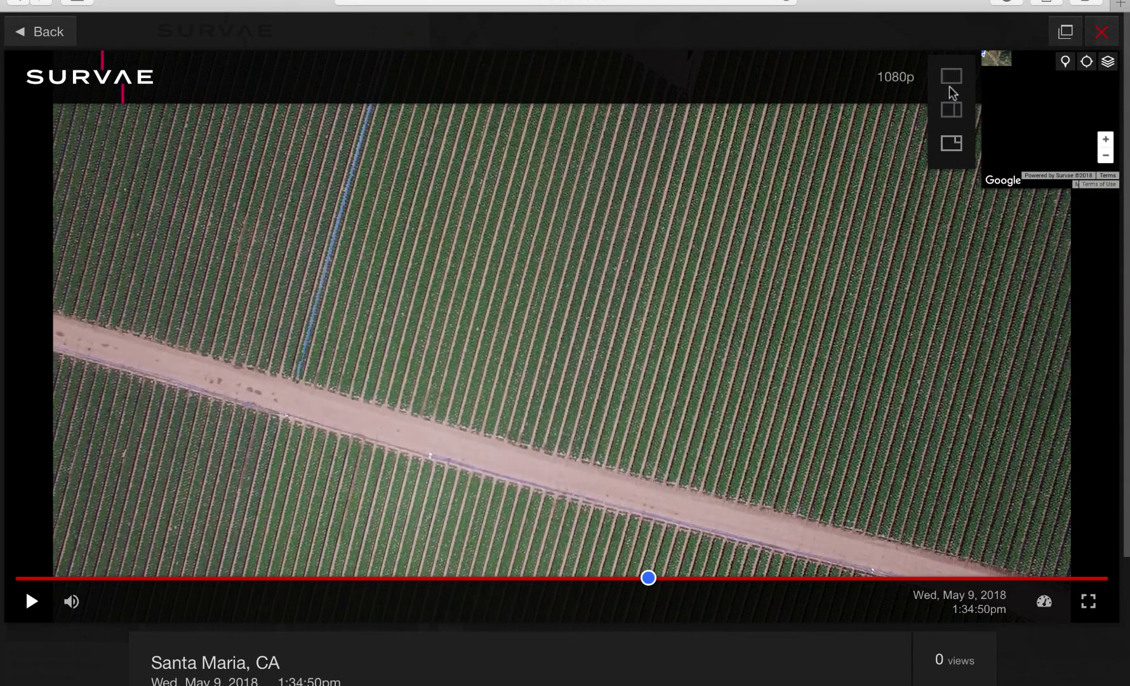
{"action": "left_click", "coordinate": [951, 78]}
{"action": "left_click", "coordinate": [40, 37]}
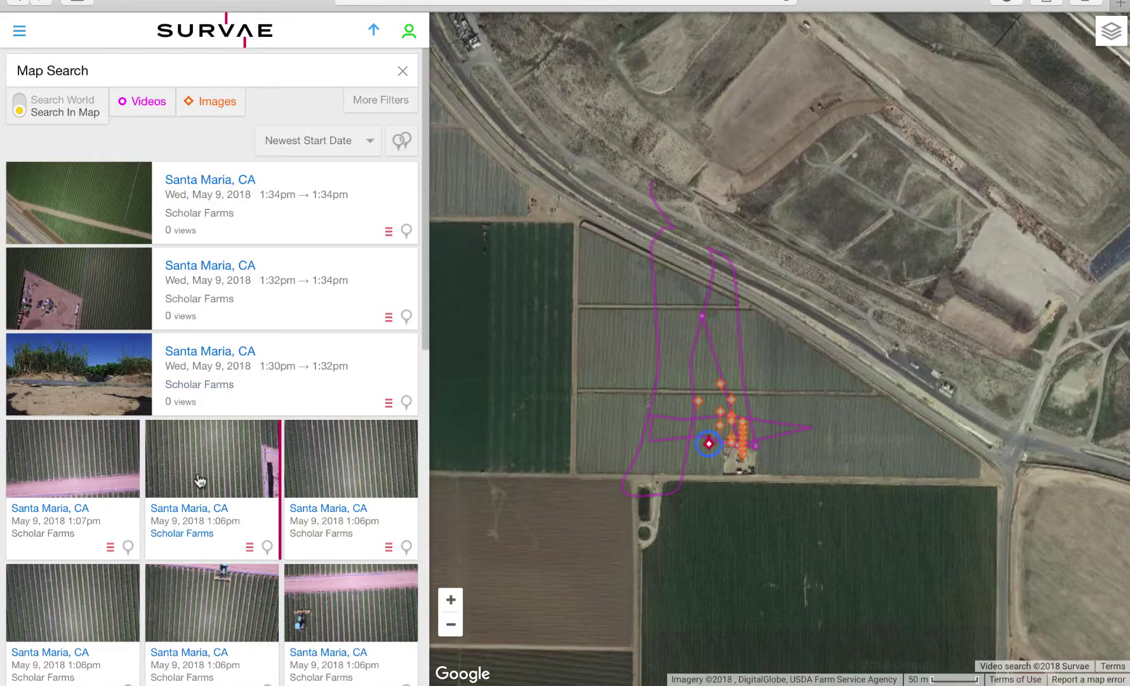
Open the Santa Maria aerial image from May 9, 2018, 1:06:56pm, then go back to Map Search.
{"action": "left_click", "coordinate": [200, 481]}
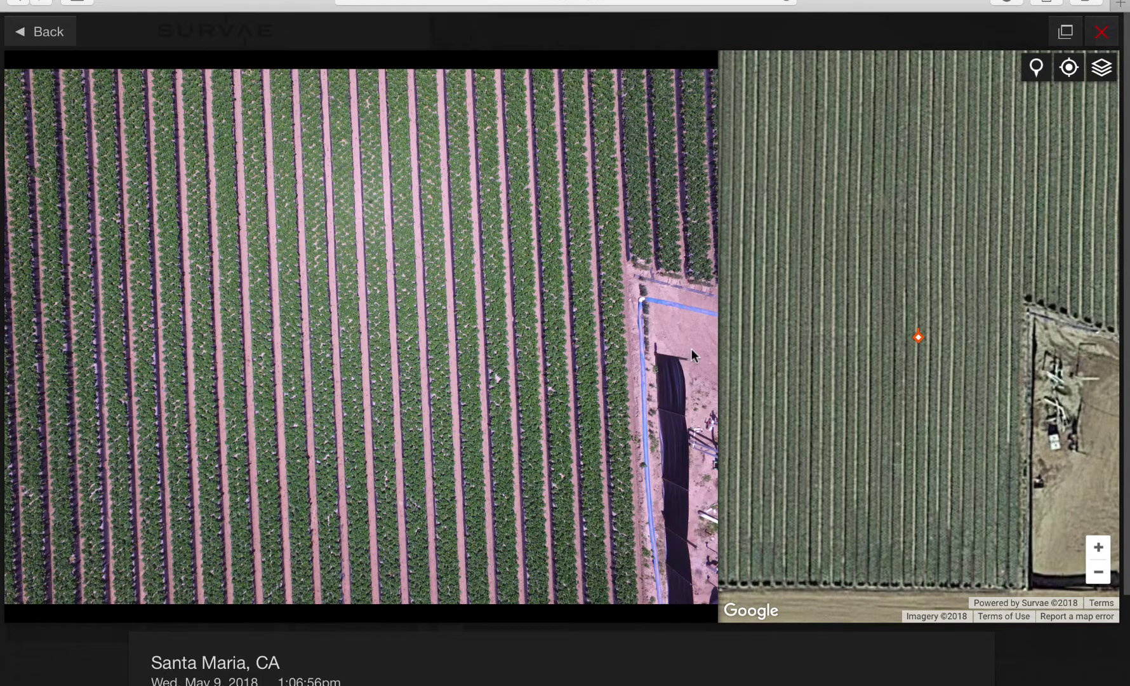
{"action": "left_click", "coordinate": [42, 35]}
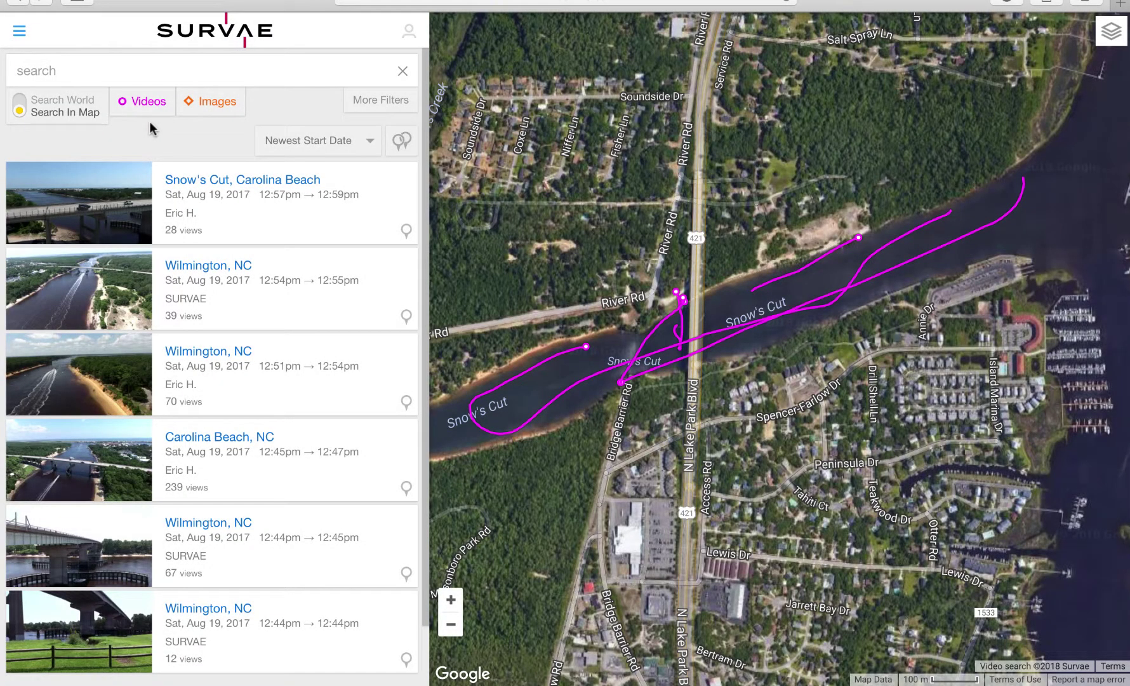
Toggle the Images and Videos filters off and back on while zooming the map out.
{"action": "left_click", "coordinate": [198, 112]}
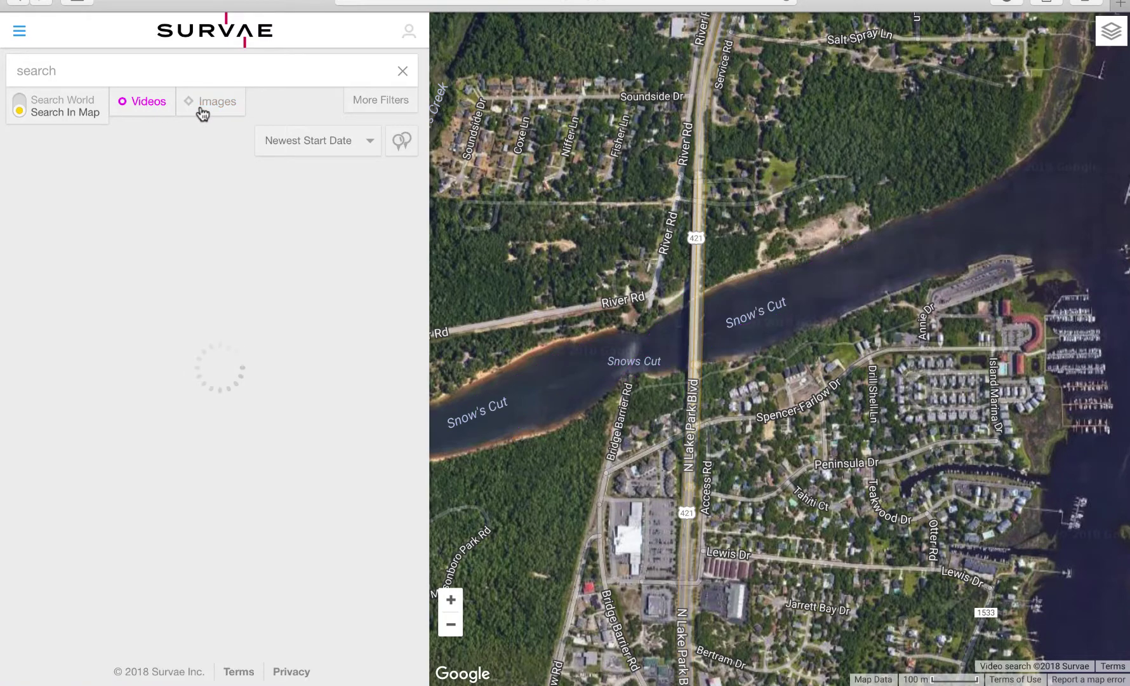
{"action": "left_click", "coordinate": [158, 108]}
{"action": "left_click", "coordinate": [151, 101]}
{"action": "scroll", "coordinate": [771, 302], "scroll_direction": "down", "scroll_amount": 5}
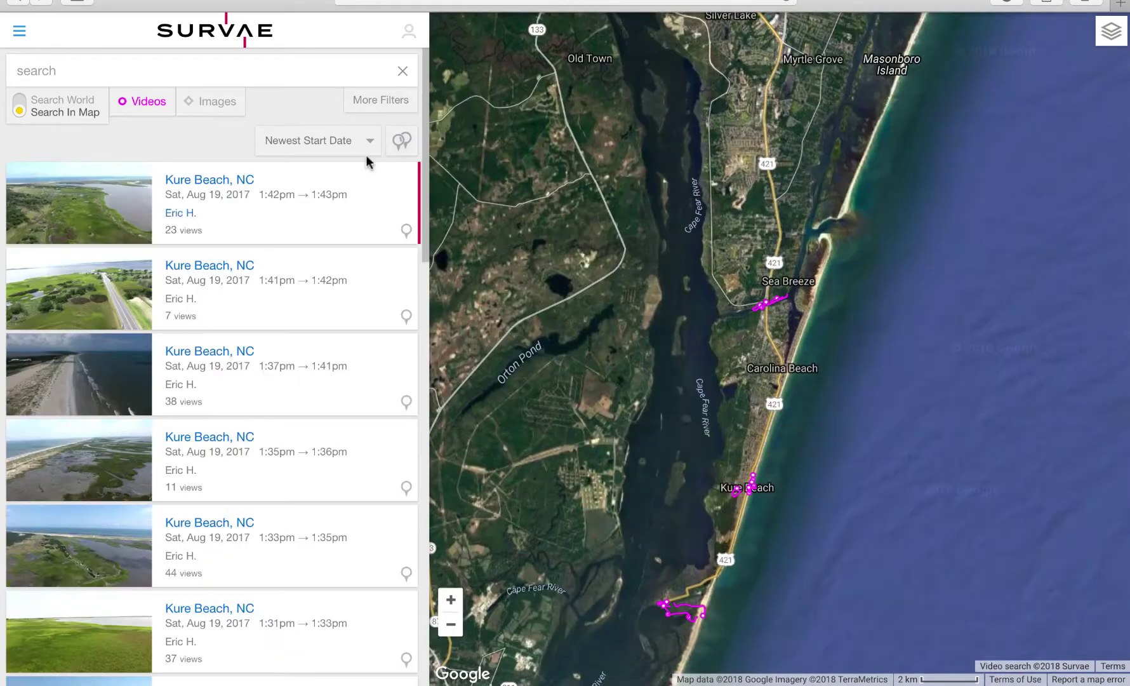
{"action": "left_click", "coordinate": [194, 107]}
Pan along the coast and open the Kure Beach, NC drone flight from Aug 19, 2017.
{"action": "left_click_drag", "start_coordinate": [716, 473], "coordinate": [708, 345]}
{"action": "mouse_move", "coordinate": [776, 178]}
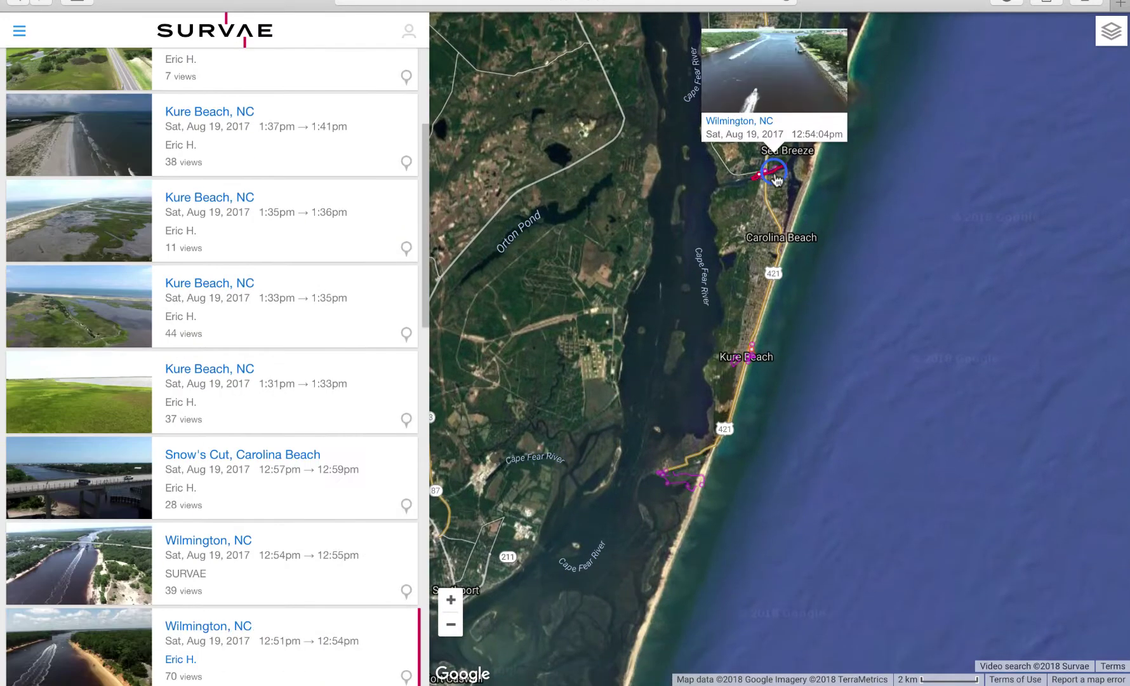
{"action": "mouse_move", "coordinate": [755, 359]}
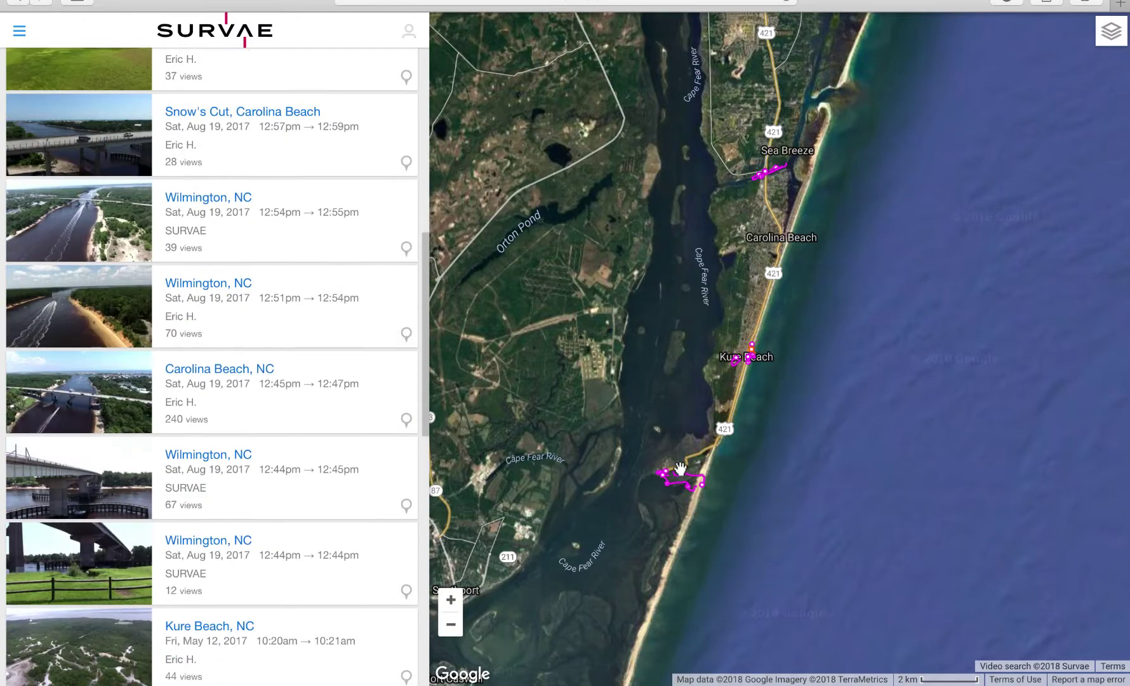
{"action": "mouse_move", "coordinate": [683, 478]}
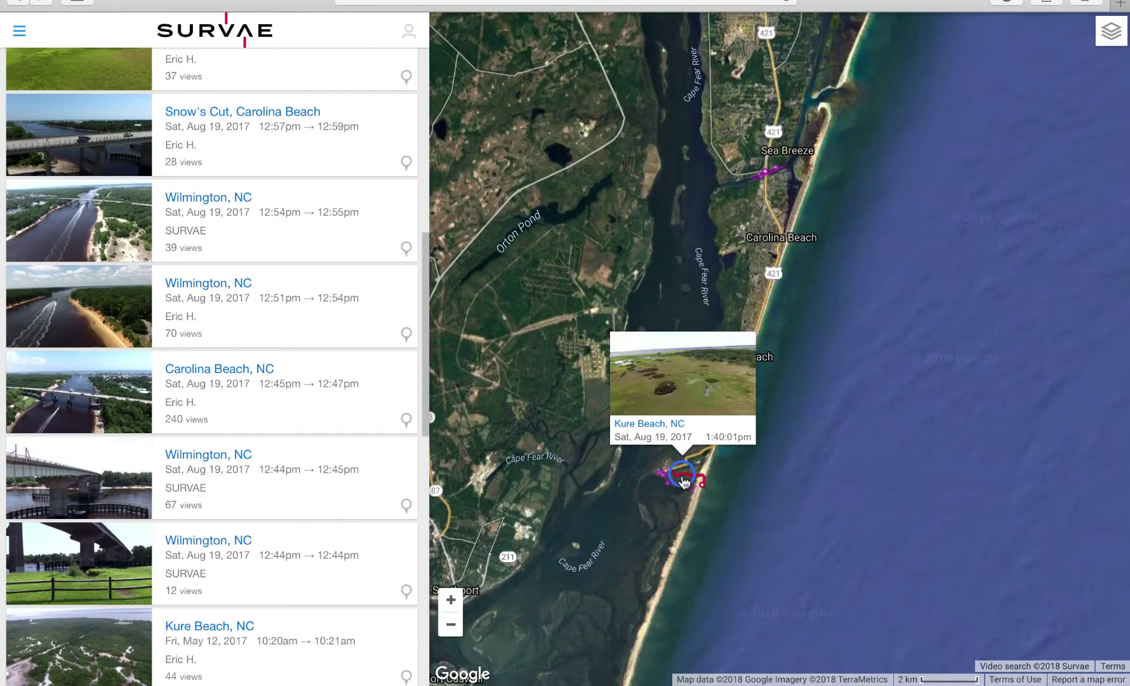
{"action": "left_click", "coordinate": [685, 479]}
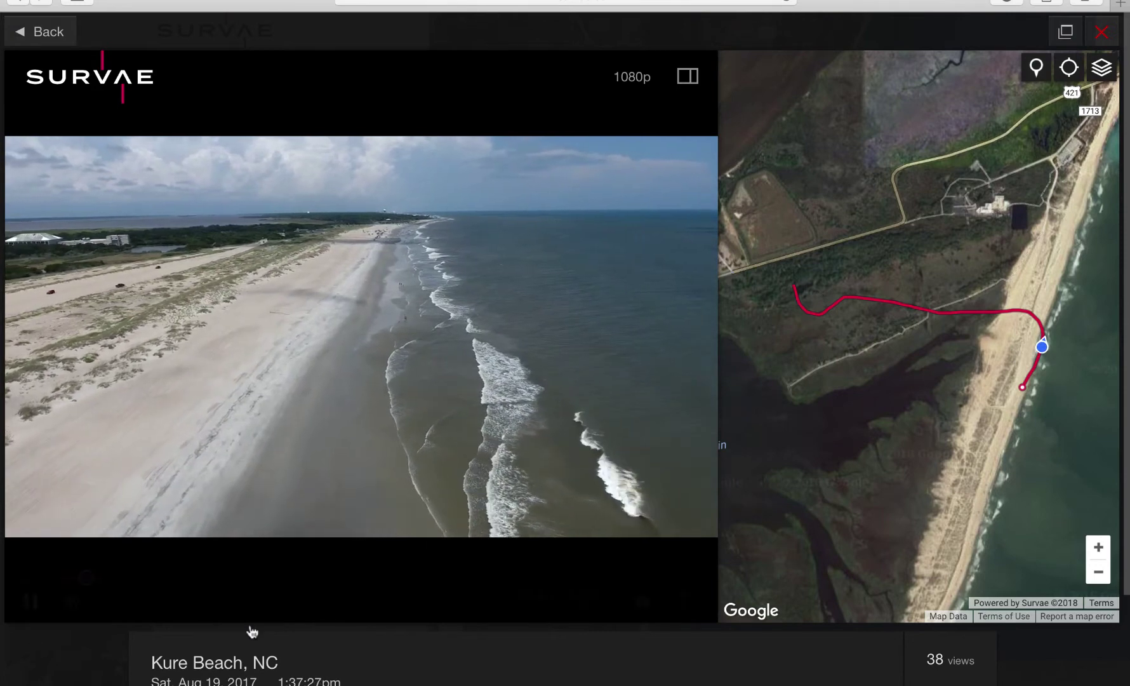
Pause and resume the Kure Beach video, then jump to the marsh point near 1:39:35pm on its track.
{"action": "mouse_move", "coordinate": [252, 618]}
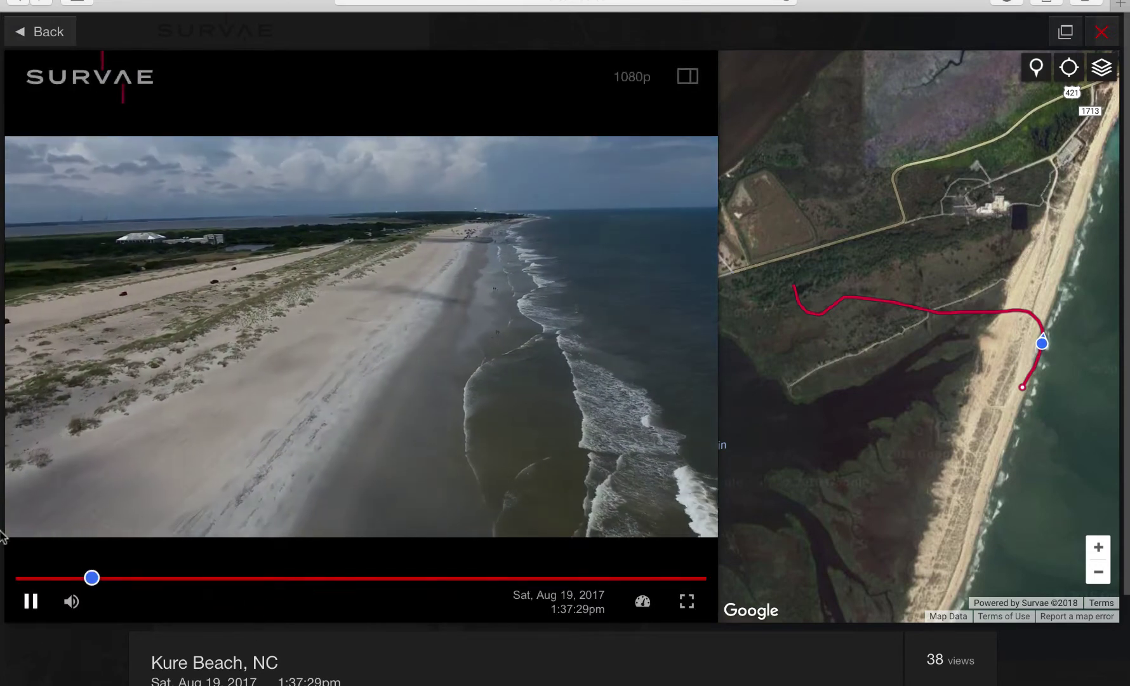
{"action": "left_click", "coordinate": [30, 600]}
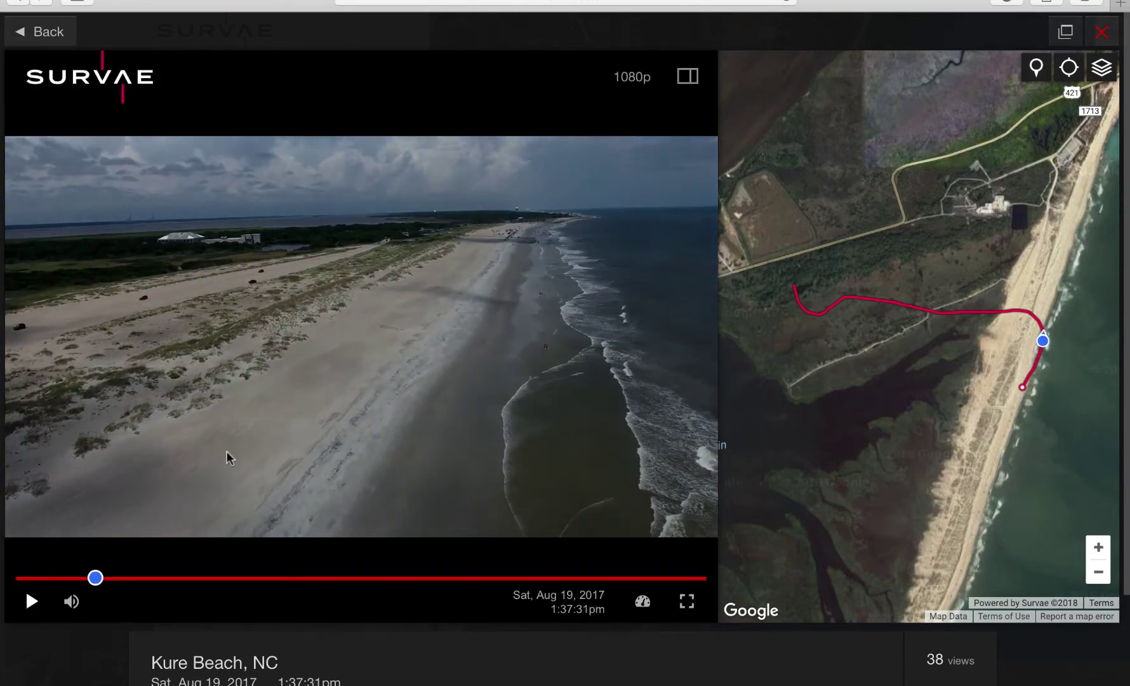
{"action": "left_click", "coordinate": [30, 601]}
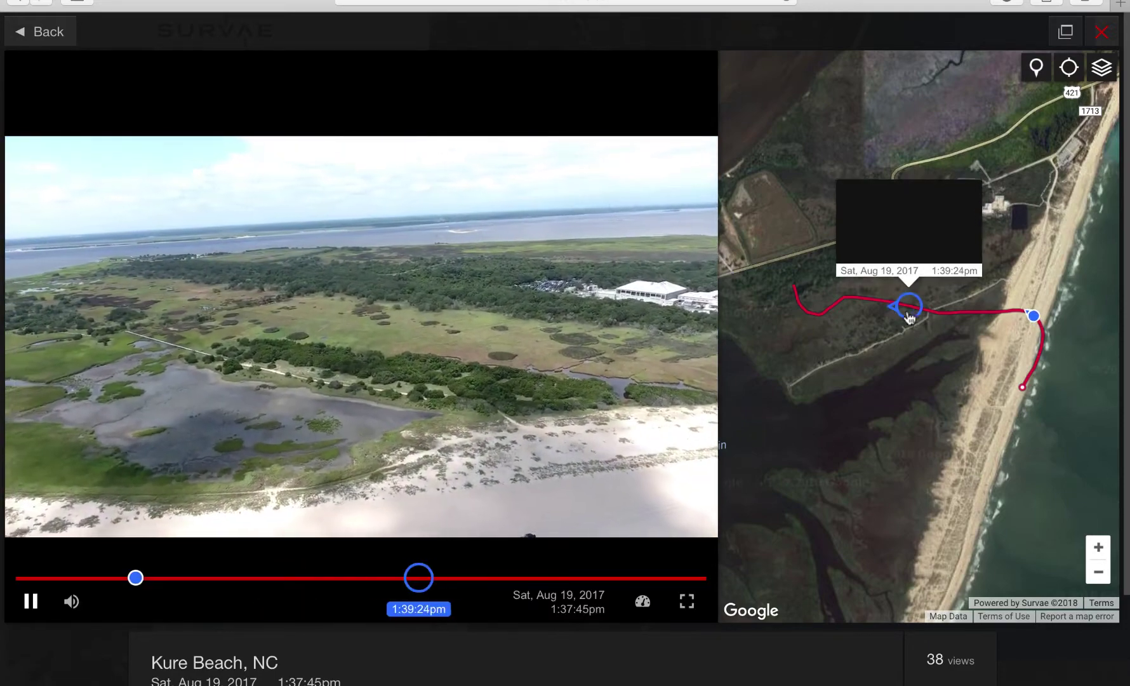
{"action": "left_click", "coordinate": [910, 307]}
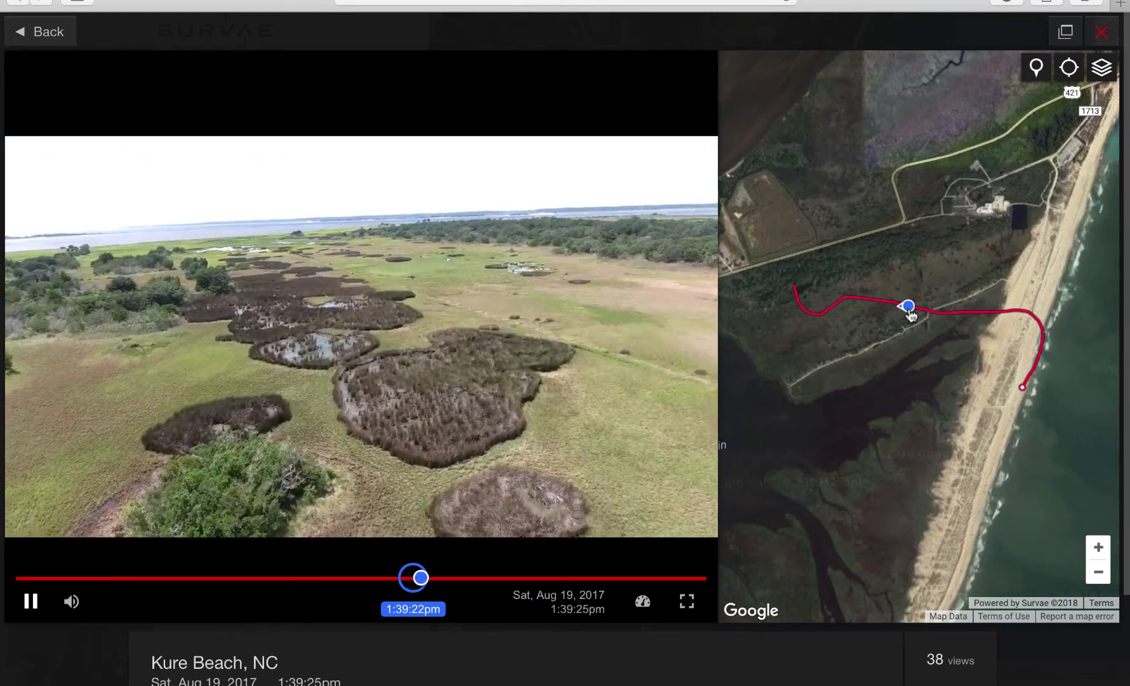
Try the video-only layout, then restore the side-by-side video and map layout.
{"action": "mouse_move", "coordinate": [687, 111]}
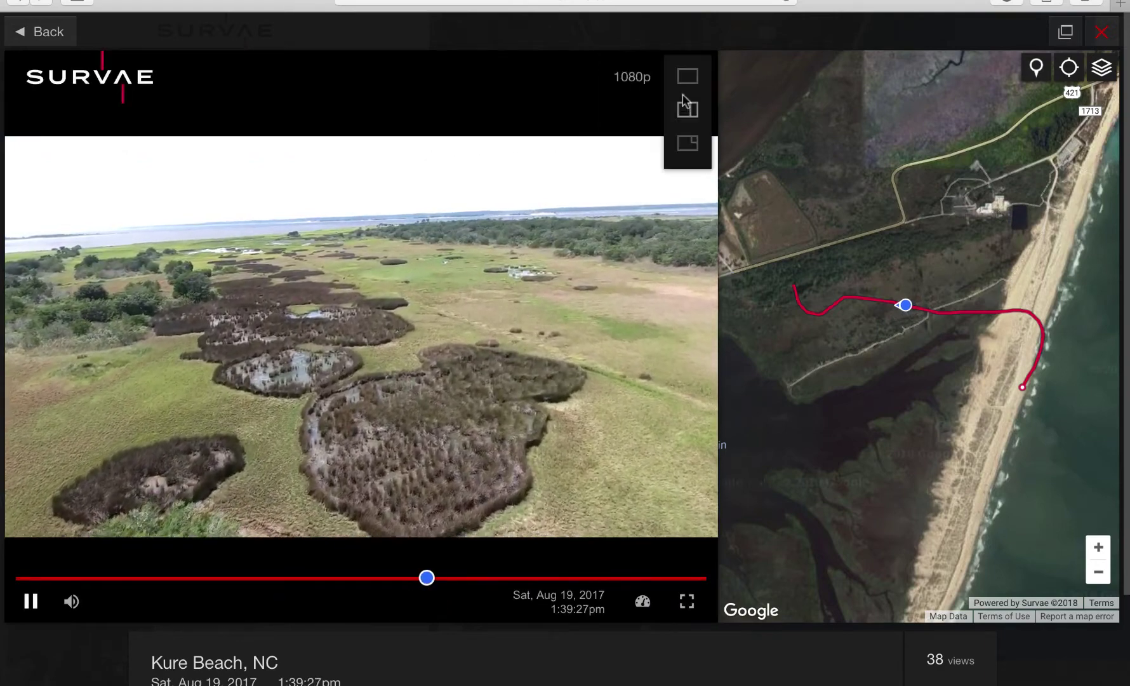
{"action": "left_click", "coordinate": [687, 76]}
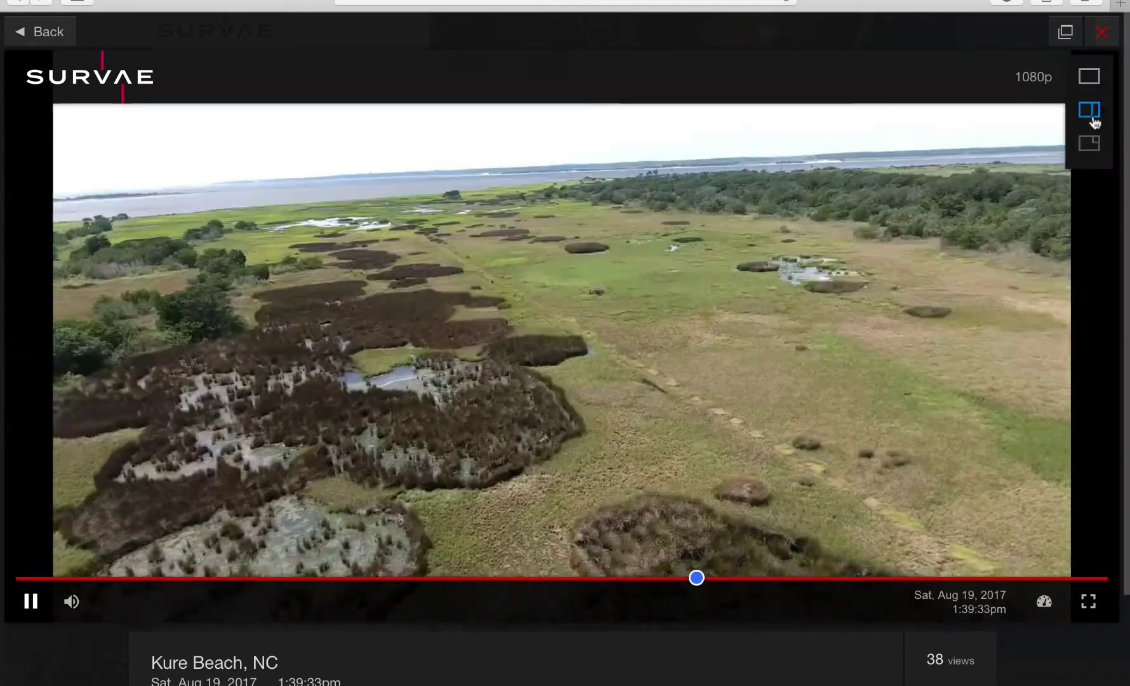
{"action": "left_click", "coordinate": [1092, 118]}
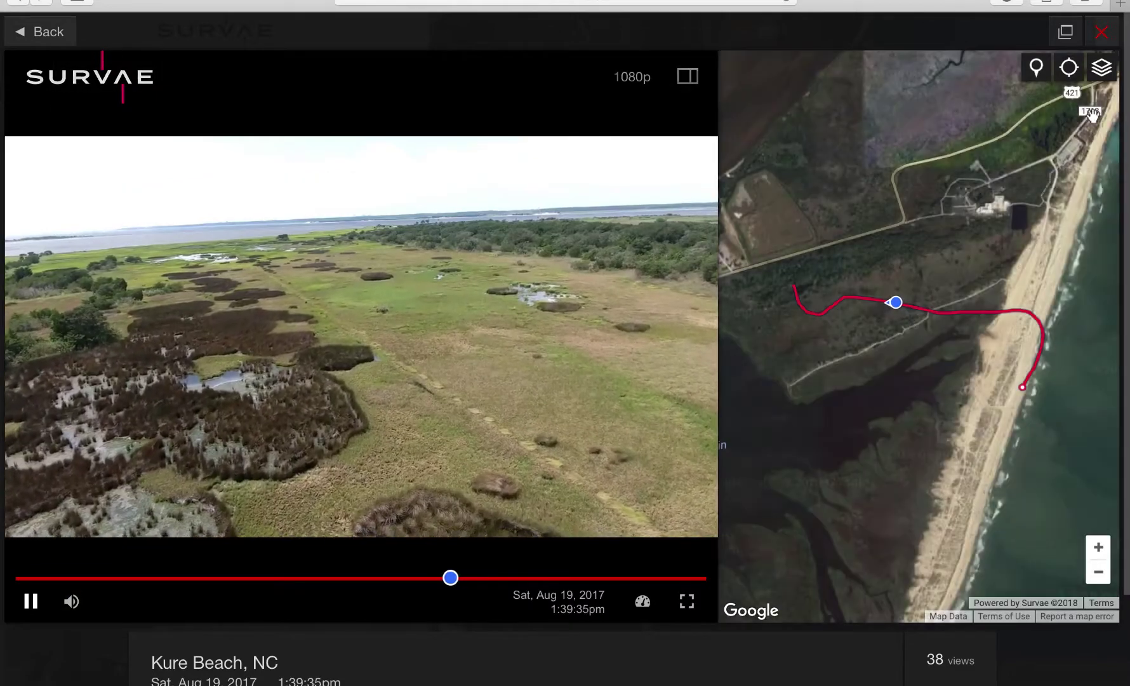